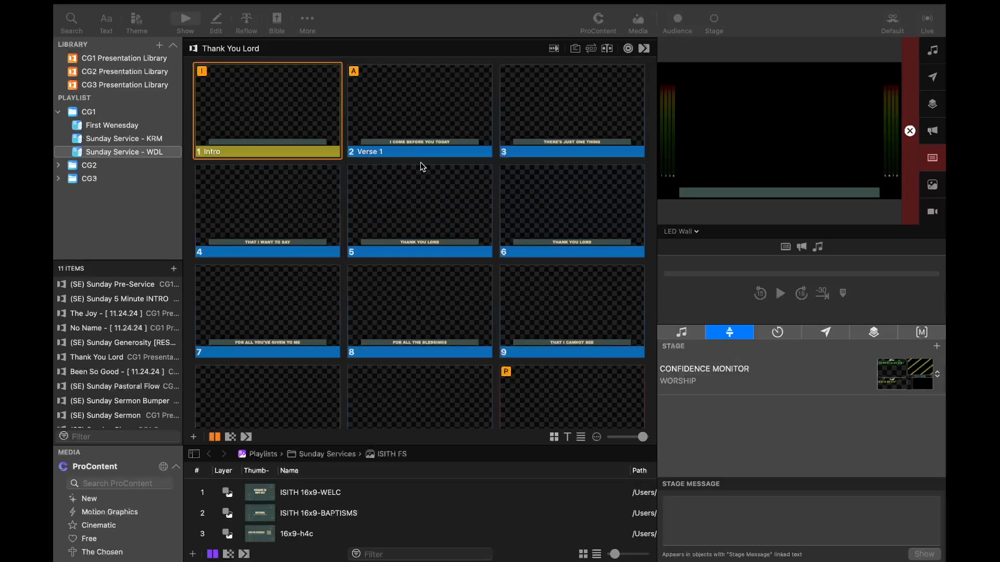
Look through all slides of the Thank You Lord presentation, from the Intro to the Outro
scroll(443, 203, down, 2)
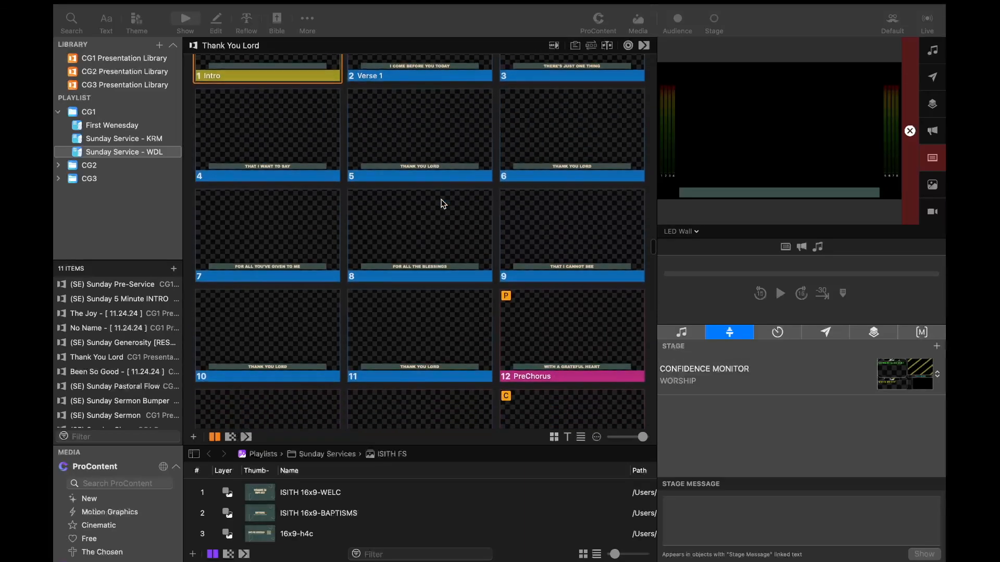
scroll(443, 203, down, 3)
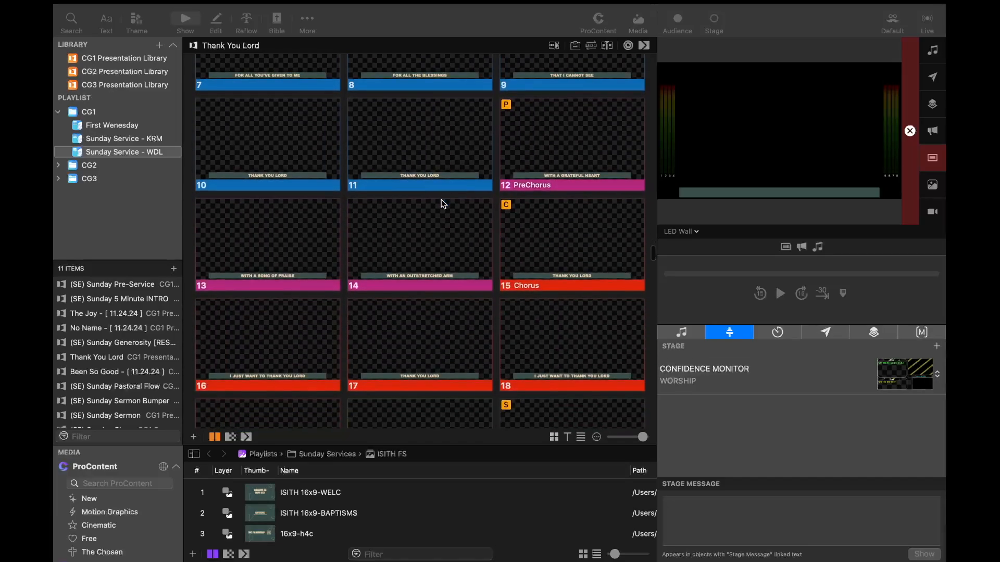
scroll(443, 203, down, 2)
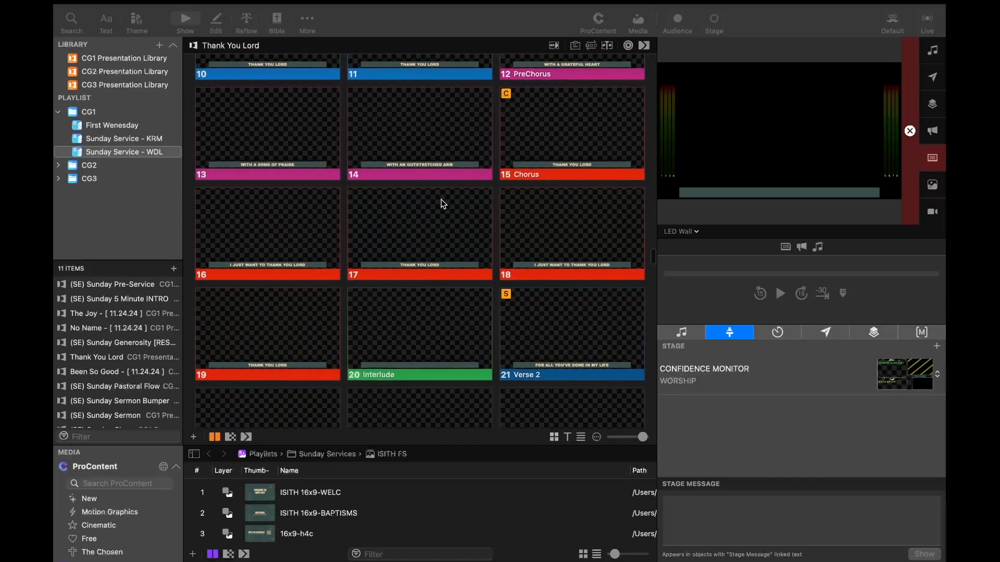
scroll(443, 203, down, 3)
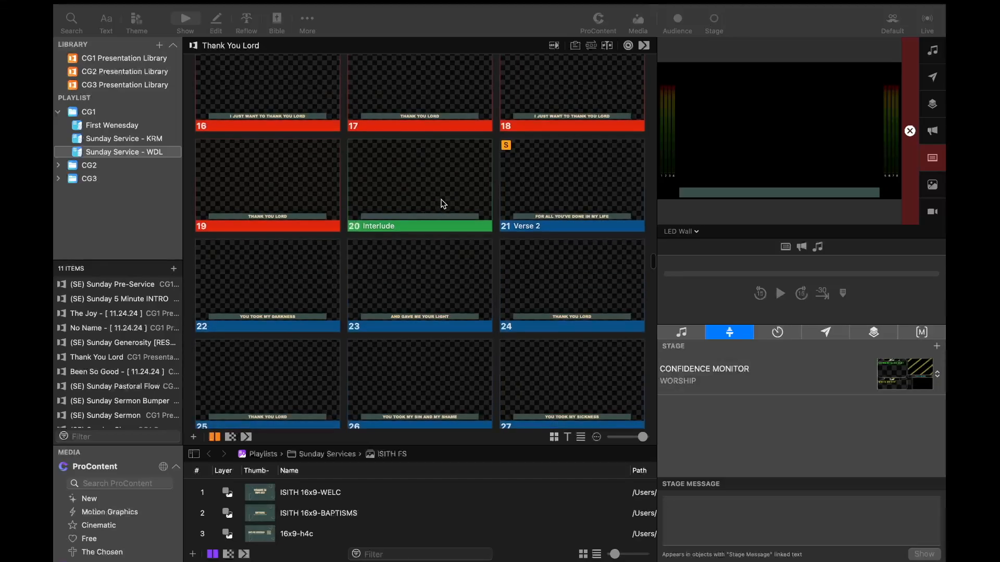
scroll(443, 203, down, 2)
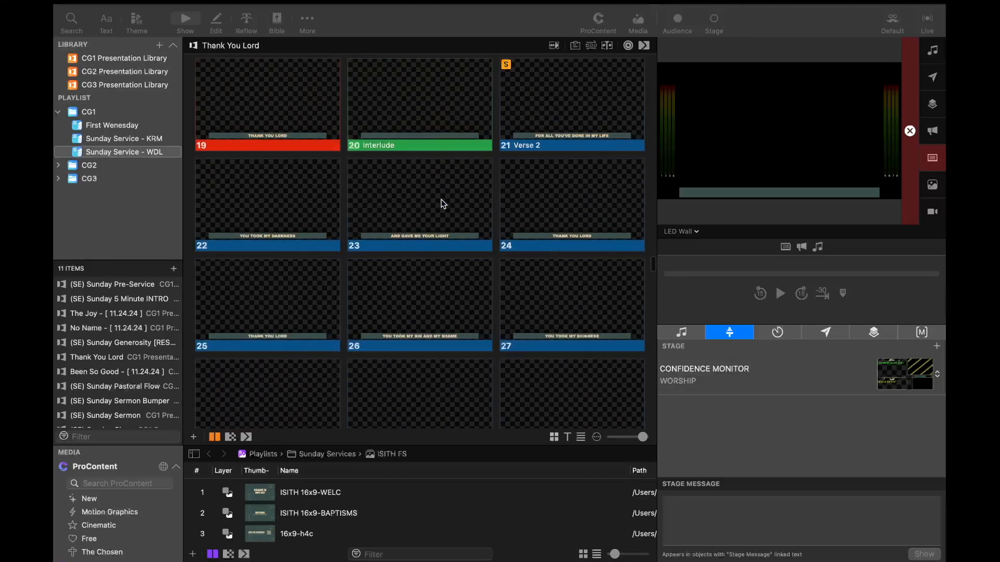
scroll(443, 203, down, 6)
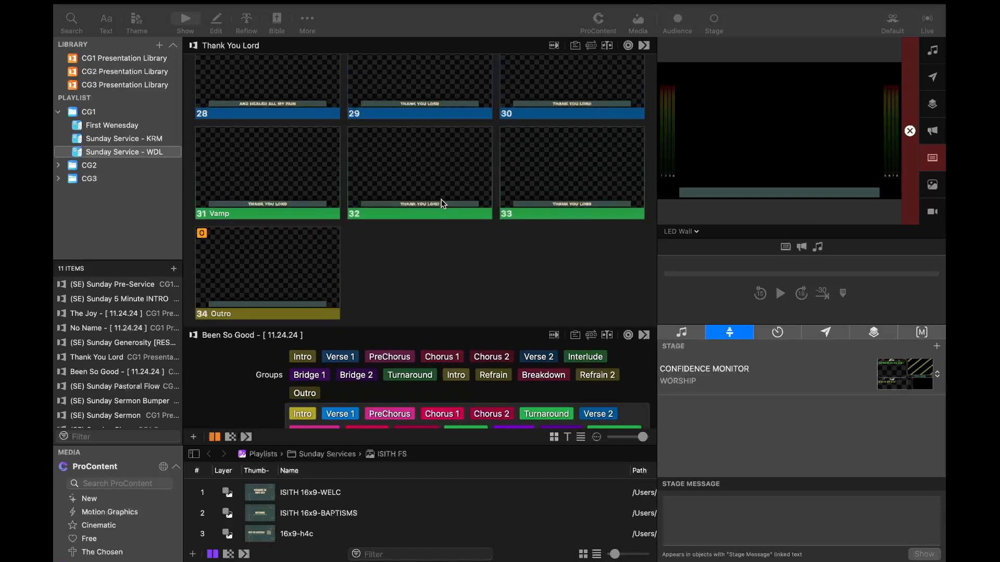
scroll(441, 203, up, 8)
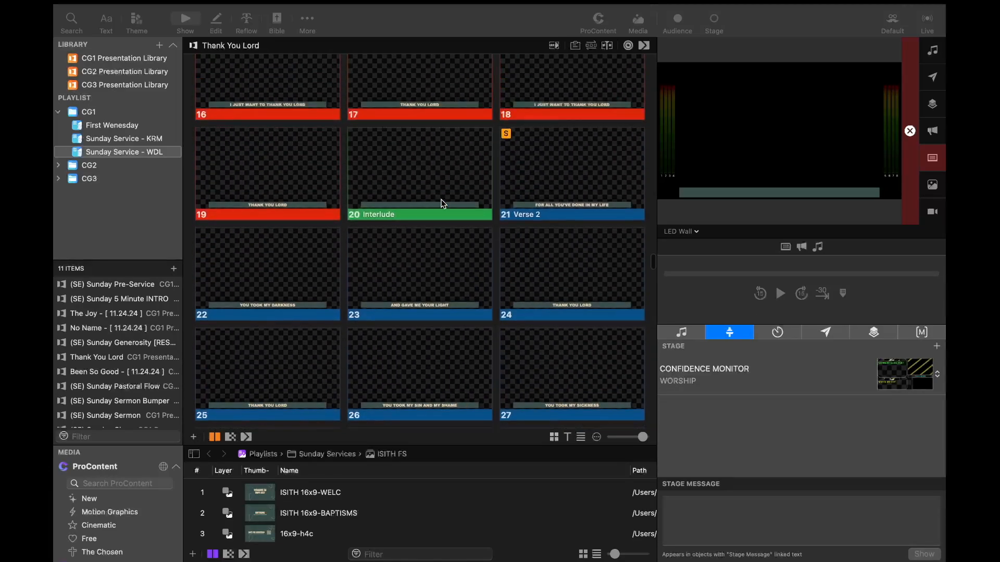
scroll(442, 203, up, 8)
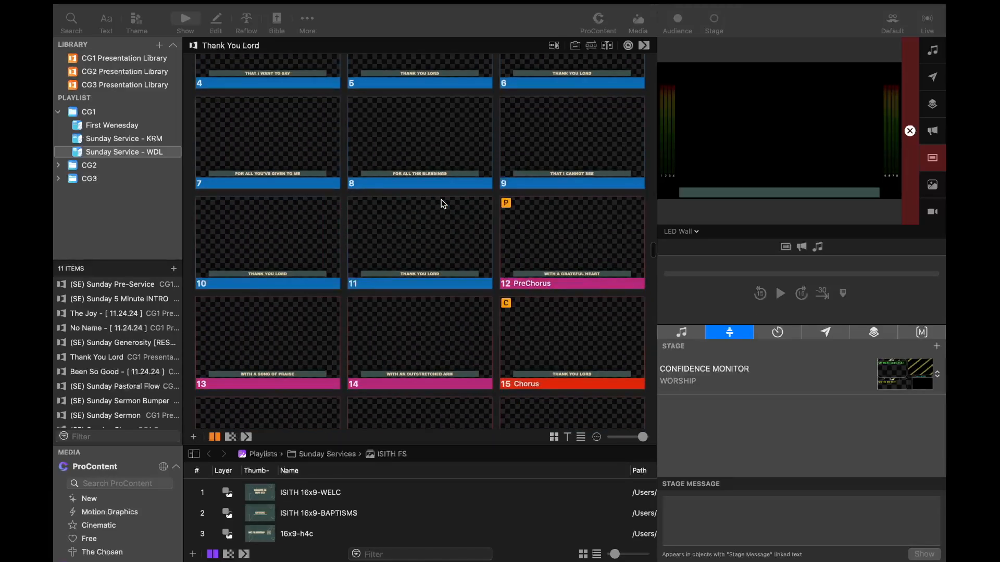
scroll(442, 203, up, 8)
scroll(441, 203, down, 3)
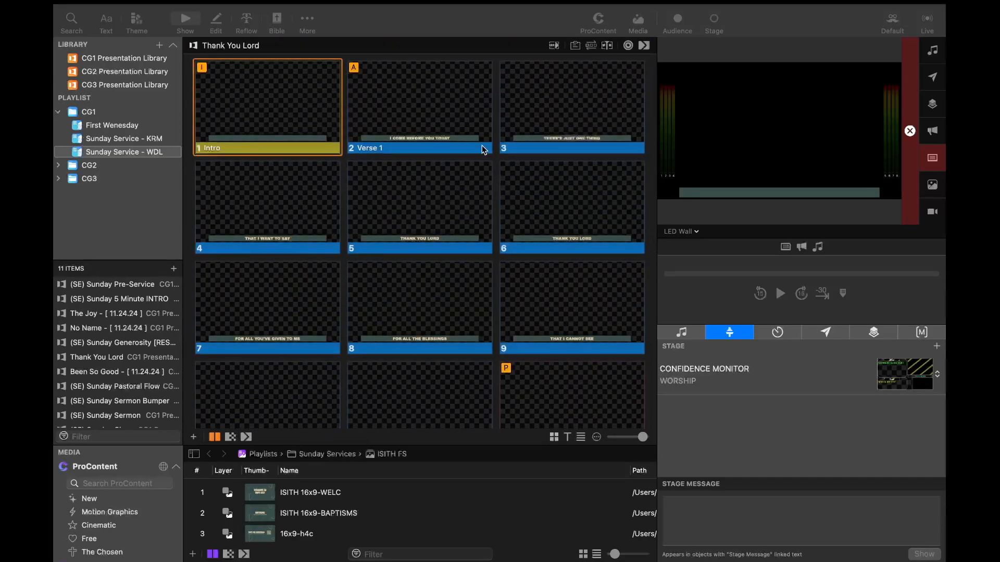
Show the arrangement groups of the Thank You Lord presentation and send its first Verse 1 slide to the output
click(592, 46)
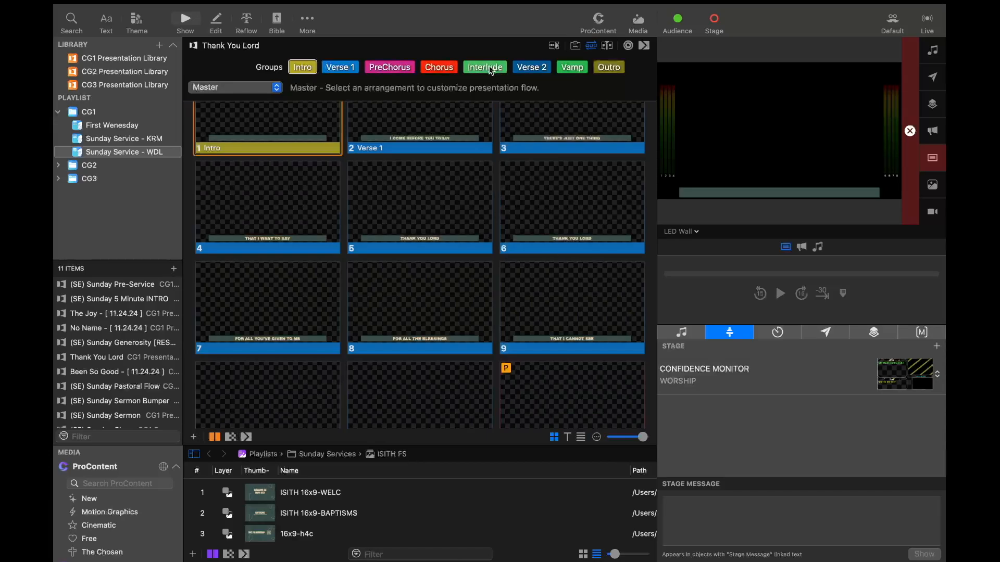
mouse_move(490, 69)
mouse_down()
mouse_move(425, 70)
mouse_move(494, 68)
mouse_up()
click(427, 128)
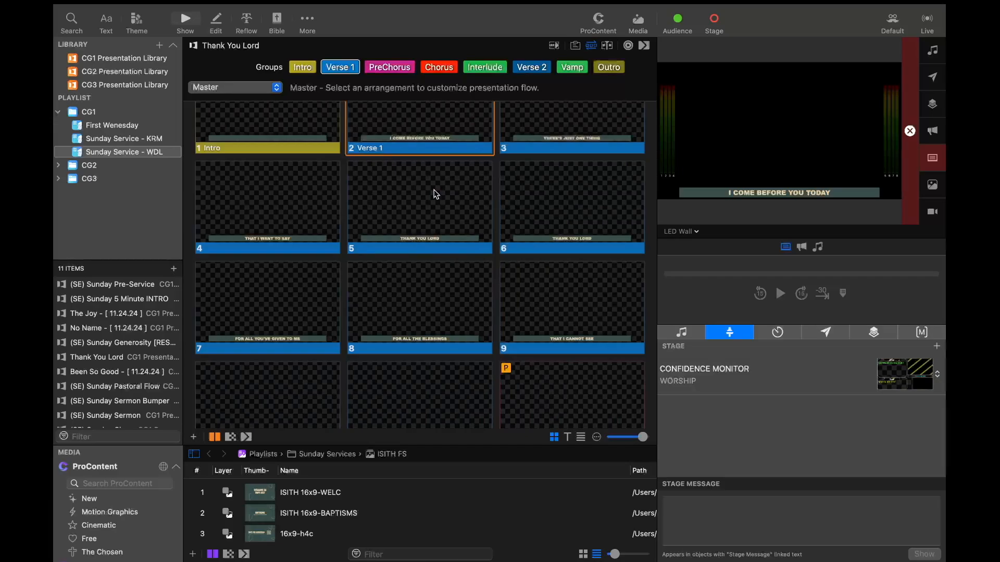
Create a new arrangement named 11.23.24 for Thank You Lord and keep it as the selected arrangement
scroll(436, 194, up, 3)
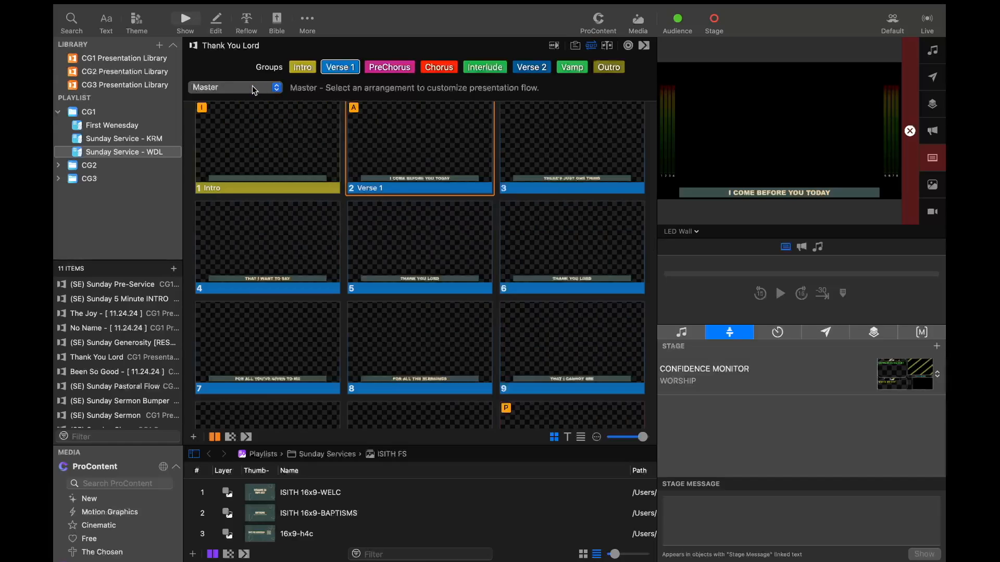
click(215, 89)
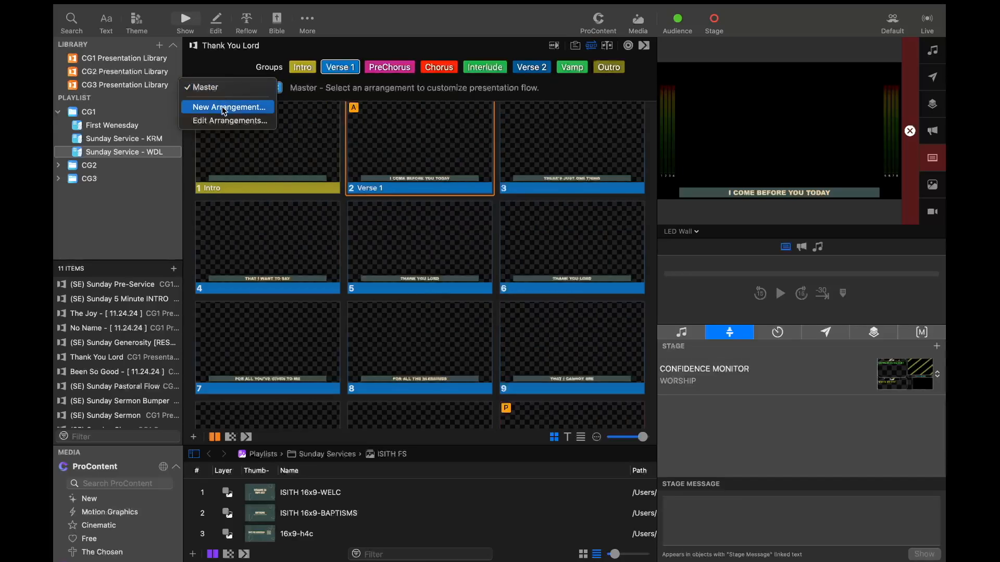
click(221, 106)
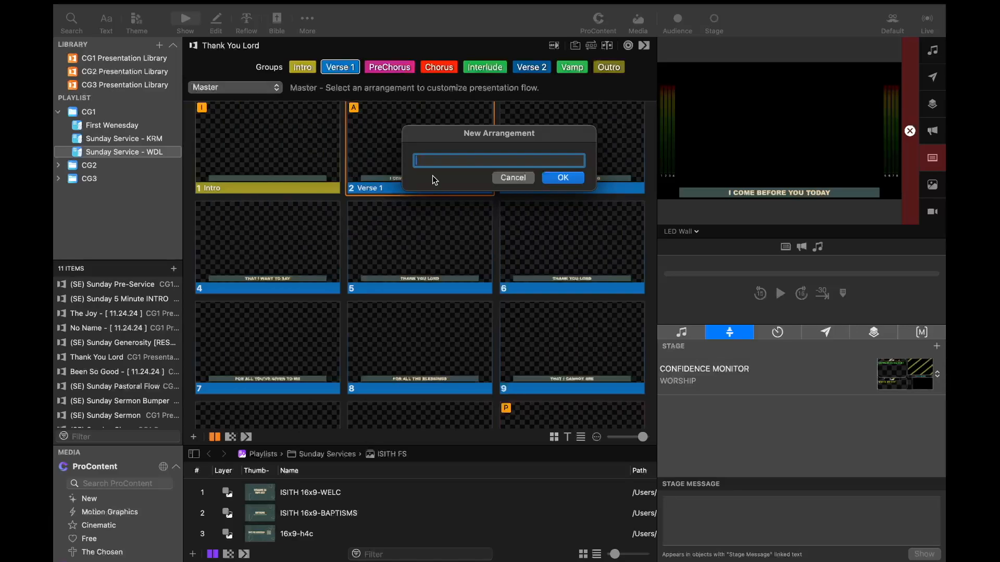
text(11.23.24)
click(564, 178)
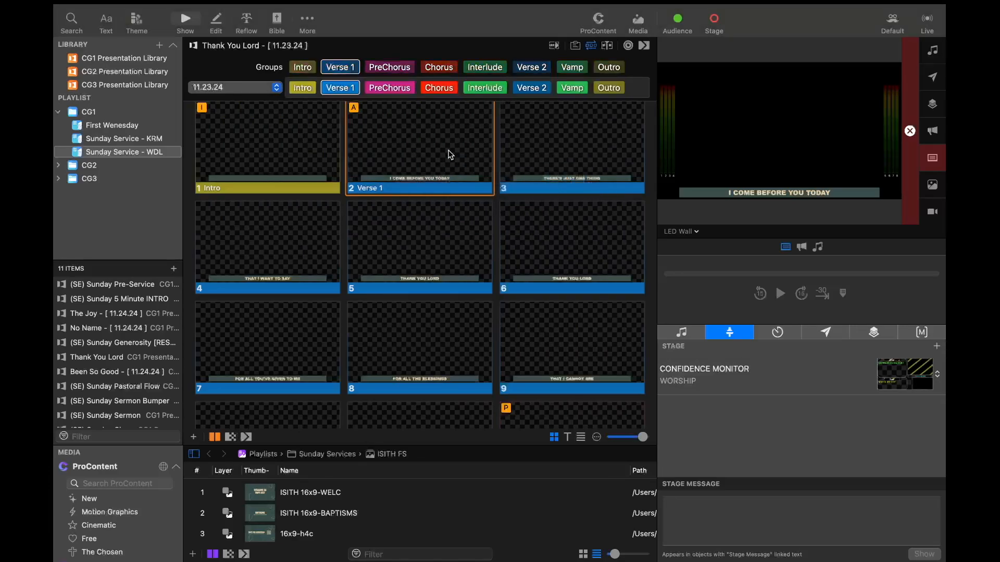
click(224, 87)
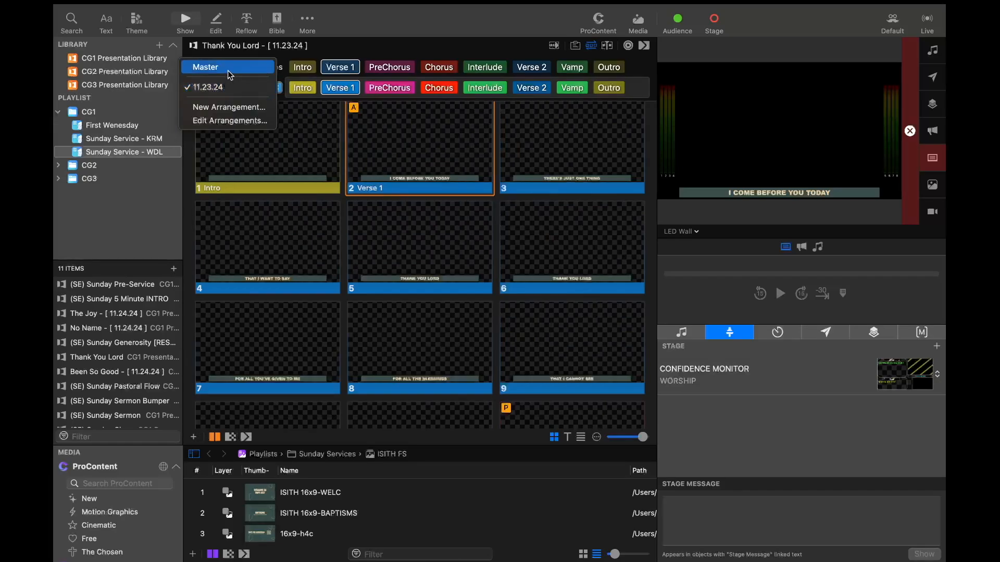
click(227, 88)
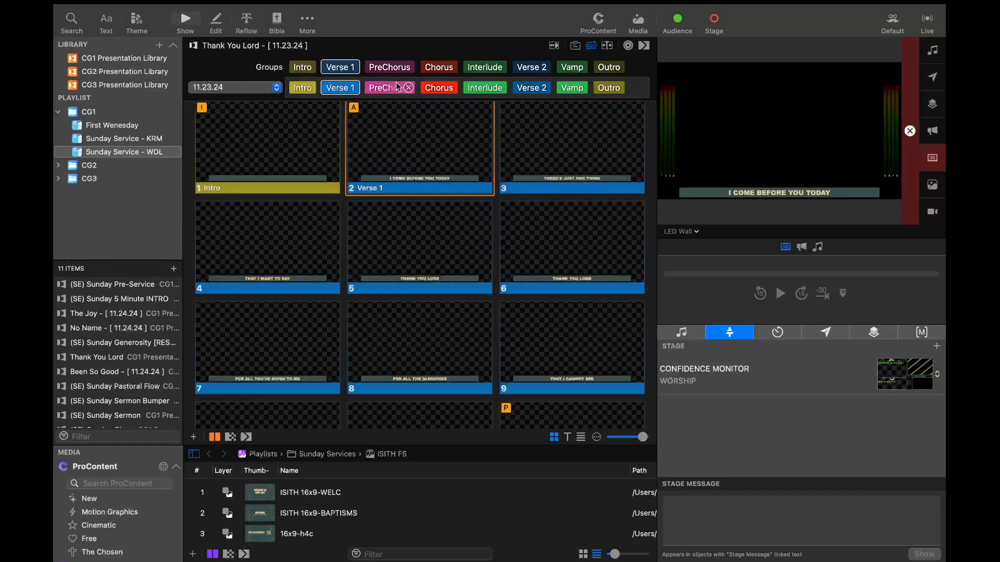
Remove the Verse 1, PreChorus, Interlude and Verse 2 groups from the 11.23.24 arrangement
click(353, 88)
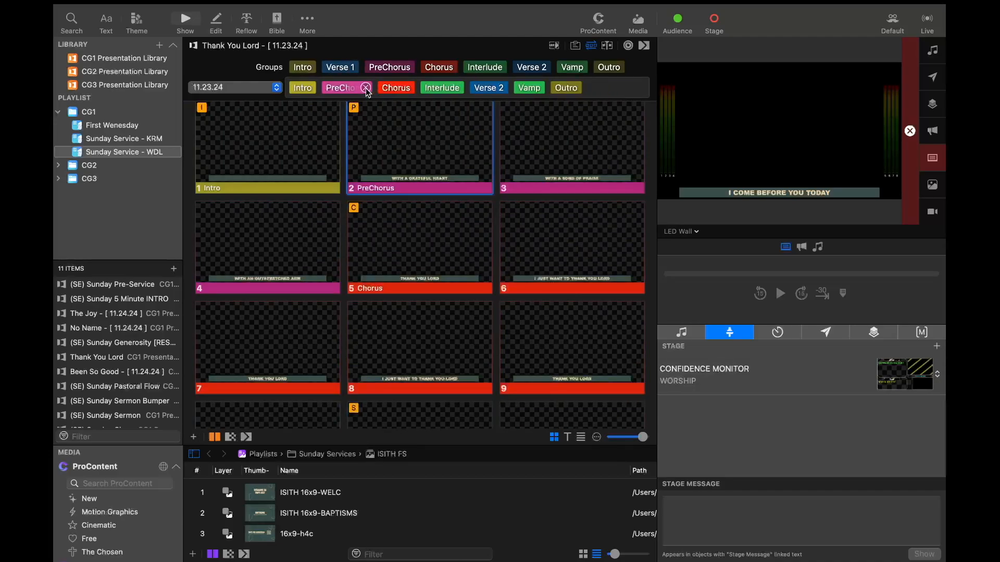
click(366, 88)
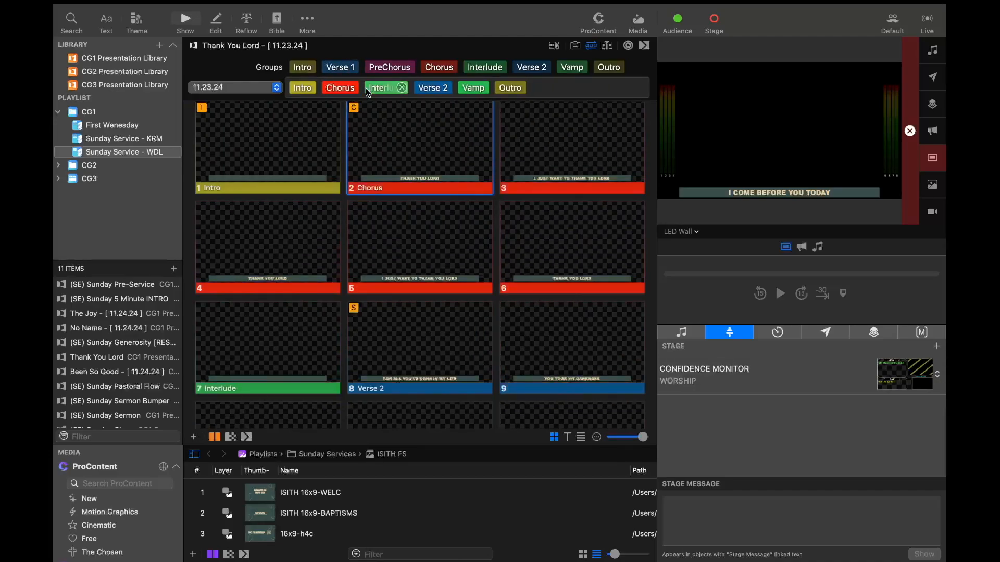
click(403, 88)
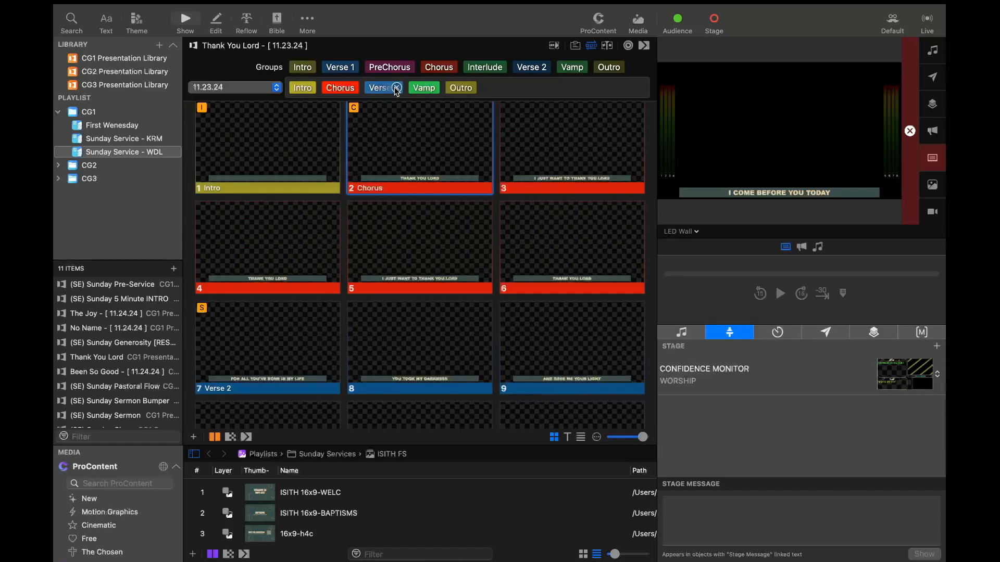
click(397, 87)
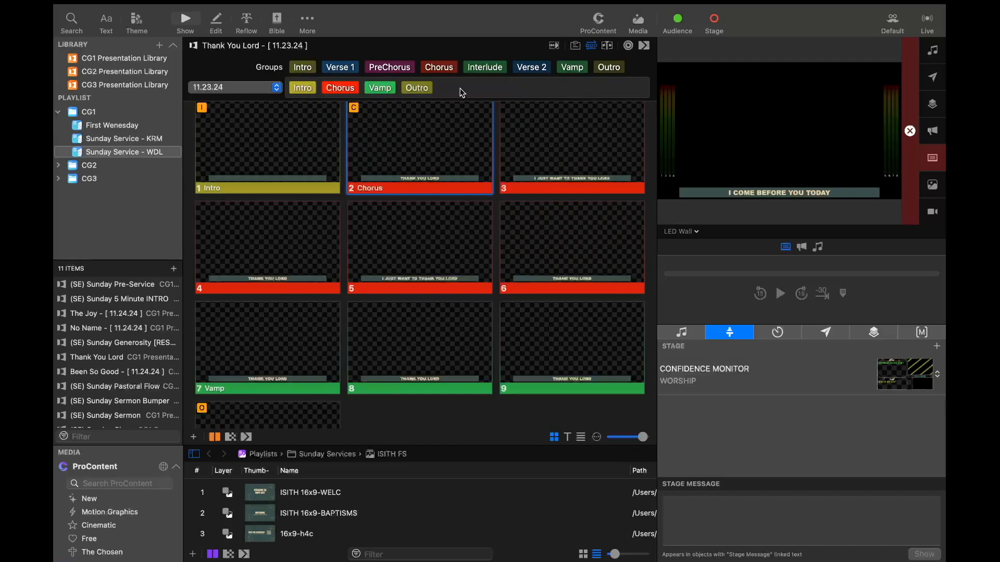
Add two more Chorus groups between the existing Chorus and the Vamp in the 11.23.24 arrangement
scroll(445, 195, down, 3)
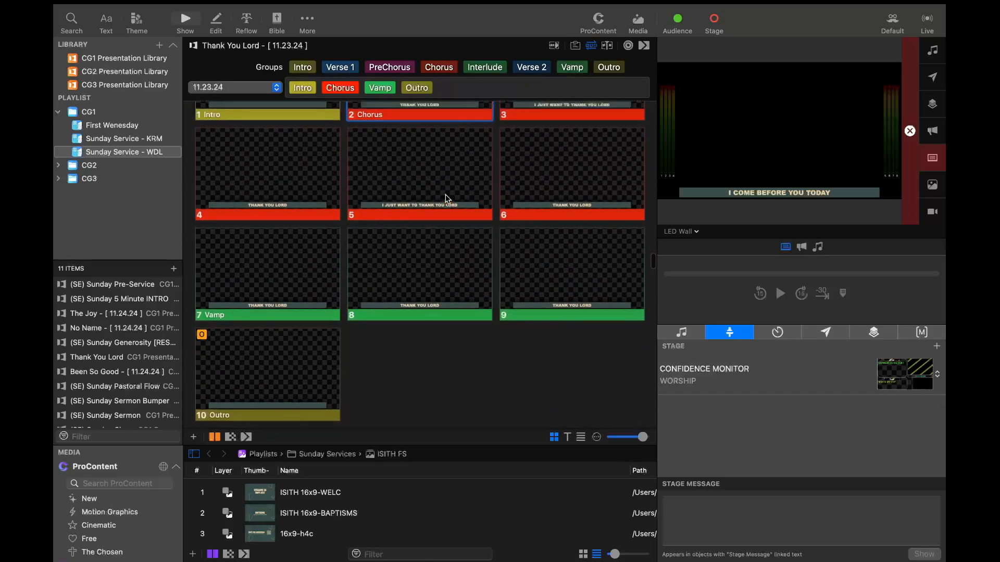
scroll(446, 195, up, 2)
scroll(445, 194, up, 2)
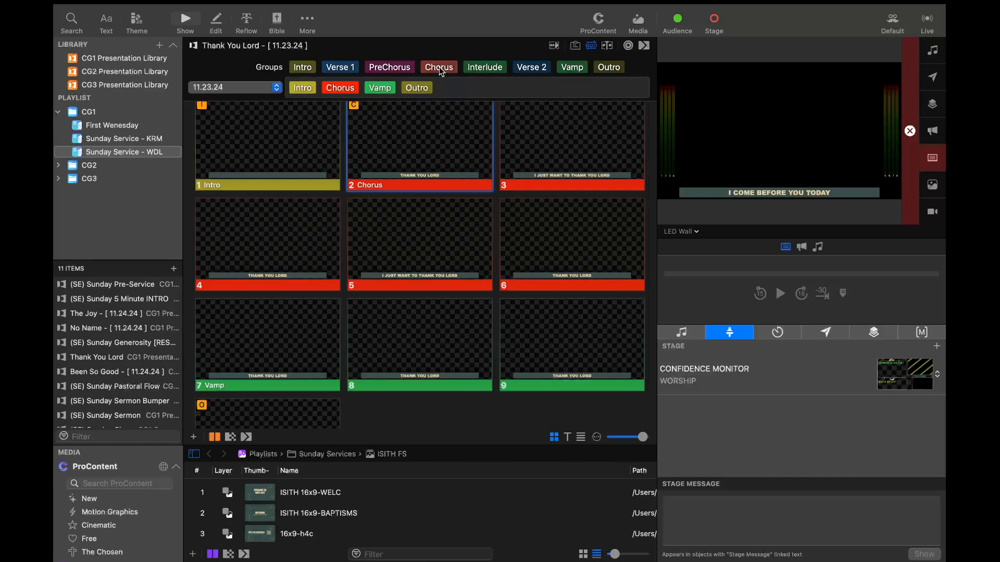
mouse_move(438, 67)
mouse_down()
mouse_move(380, 72)
mouse_move(368, 91)
mouse_up()
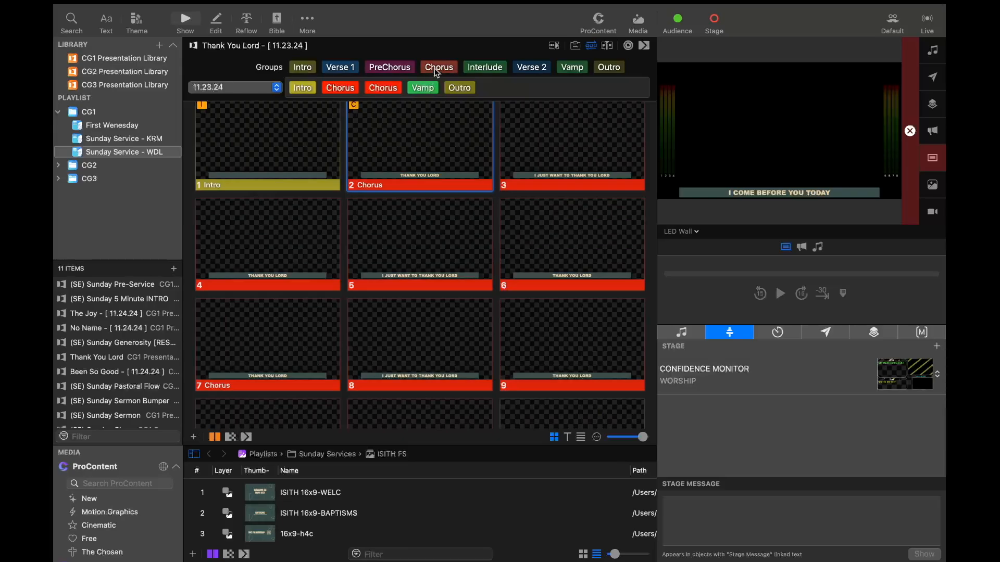
drag(437, 72, 401, 92)
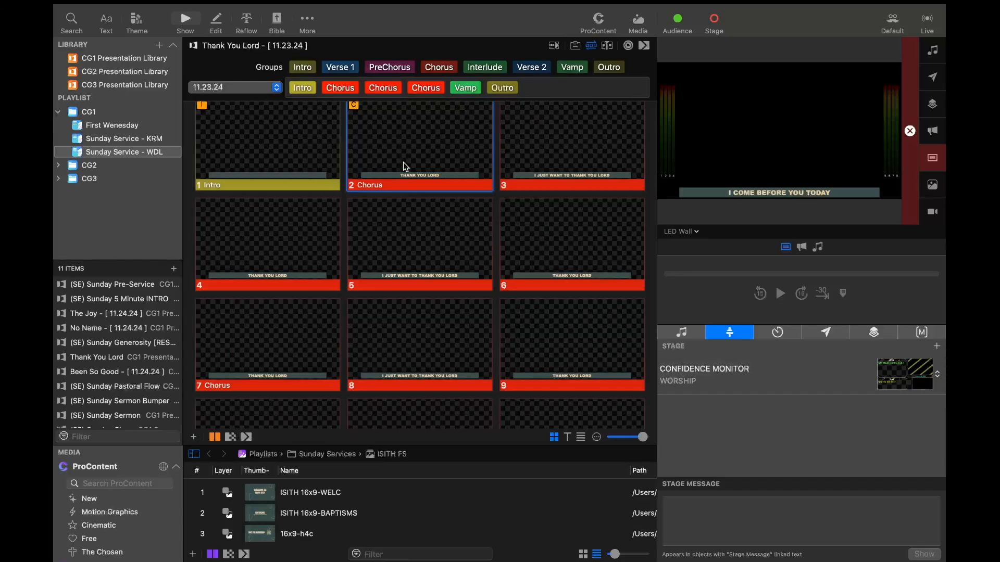
Review the slide order of the 11.23.24 arrangement through the repeated Choruses, the Vamp and the Outro
scroll(405, 167, down, 3)
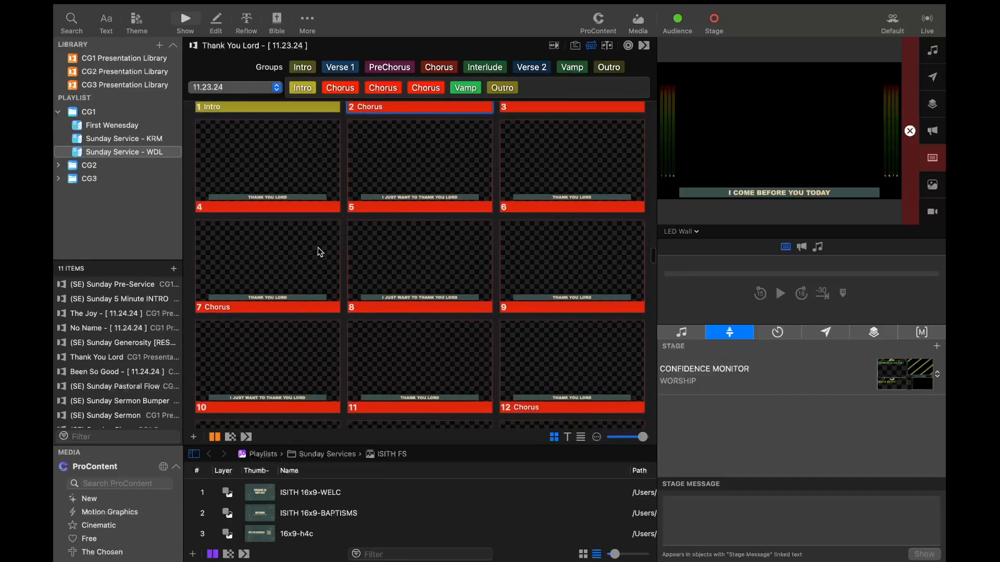
scroll(286, 253, down, 4)
scroll(285, 253, down, 1)
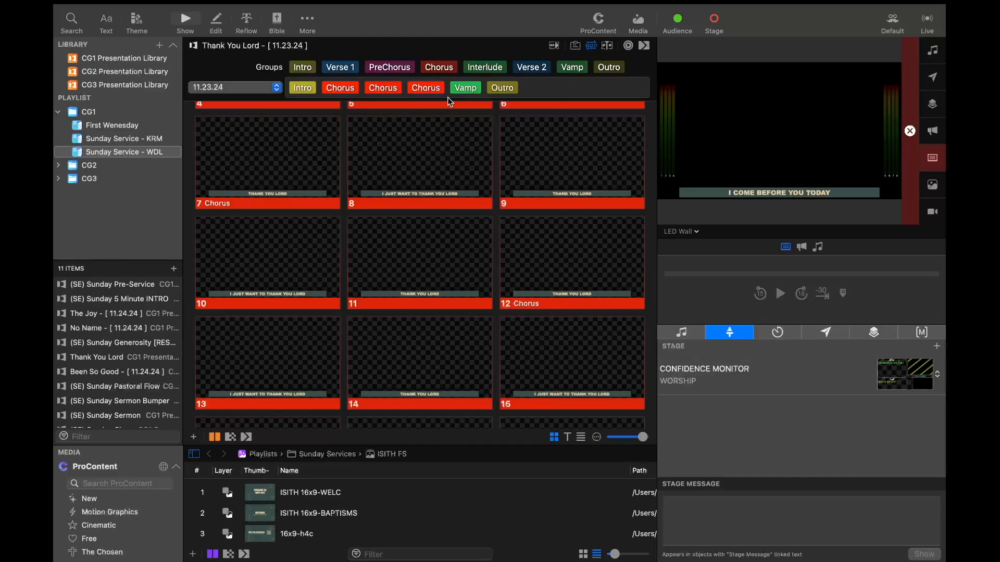
scroll(452, 248, down, 3)
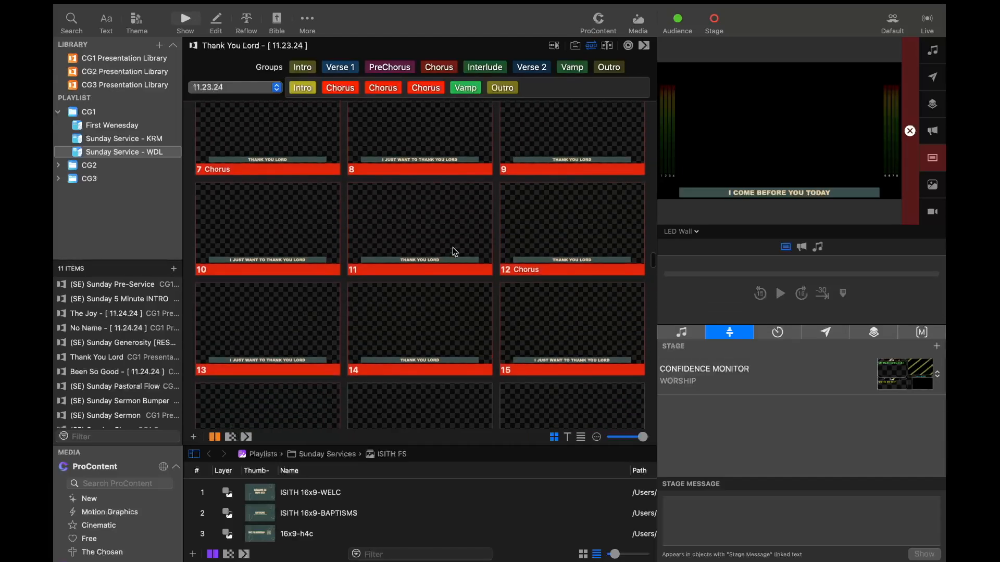
scroll(452, 248, down, 2)
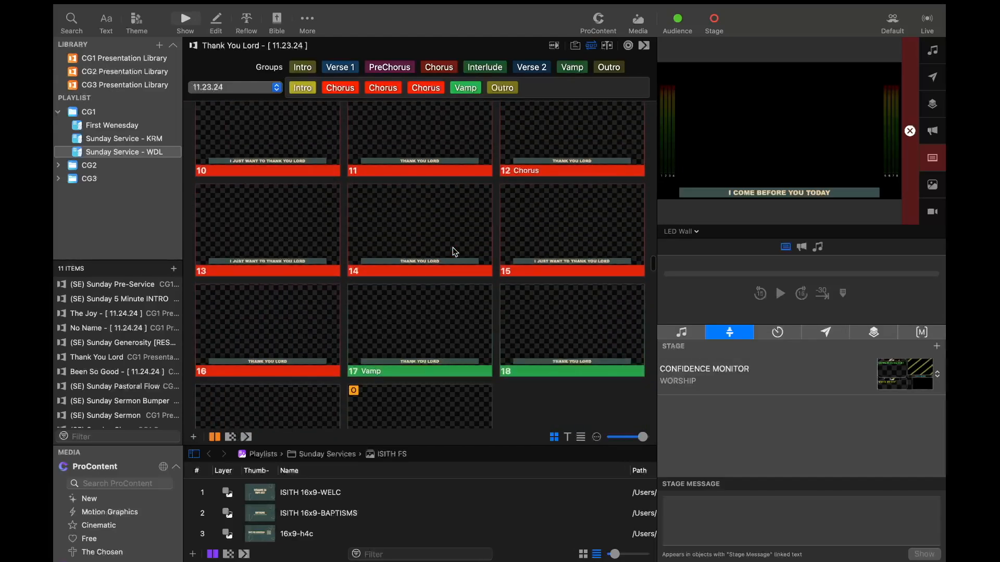
scroll(417, 345, down, 3)
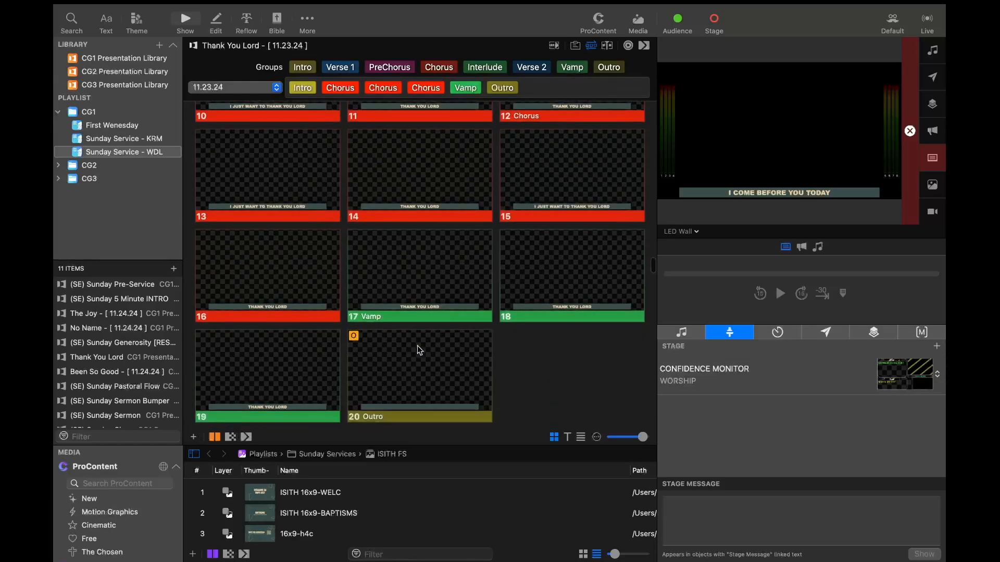
scroll(417, 346, up, 3)
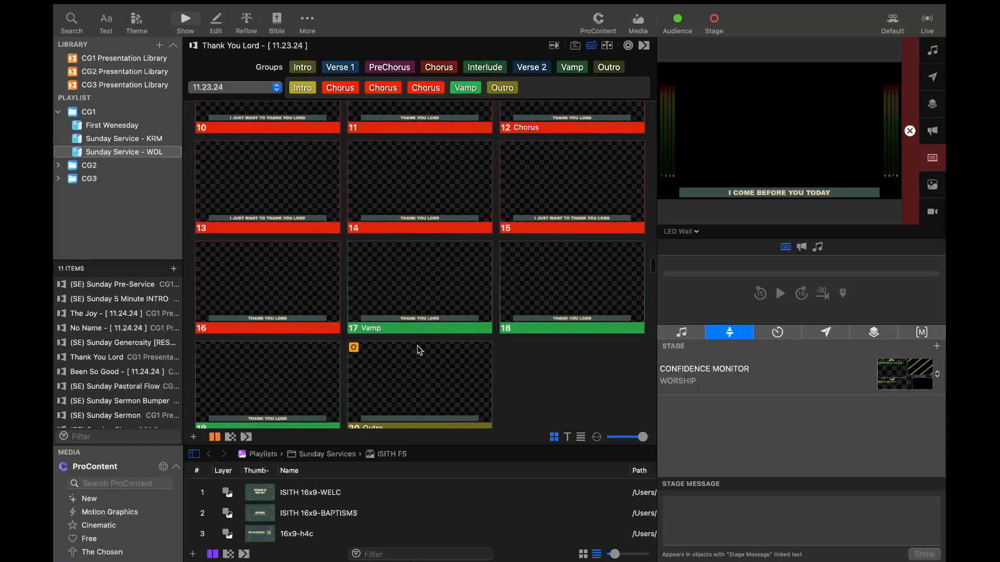
scroll(417, 348, up, 2)
scroll(417, 345, up, 10)
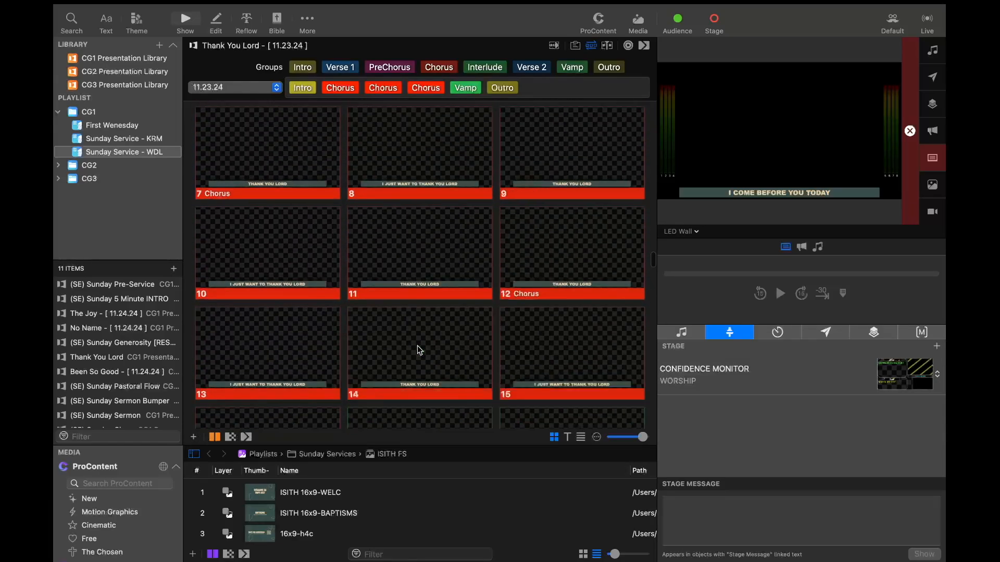
scroll(417, 345, up, 3)
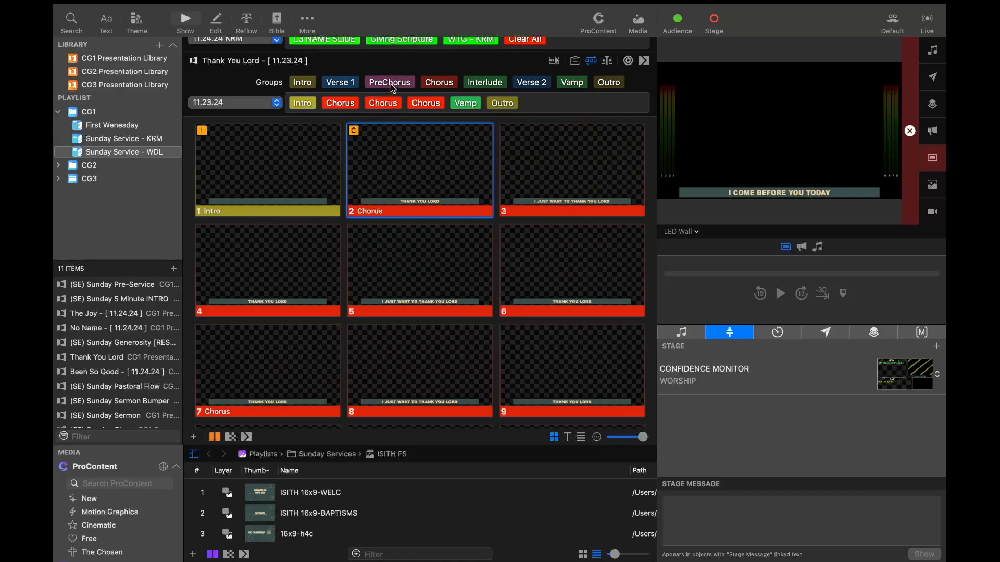
Insert a PreChorus group right after the Intro and remove the last of the three Chorus groups
mouse_move(392, 86)
mouse_down()
mouse_move(315, 103)
mouse_move(326, 108)
mouse_up()
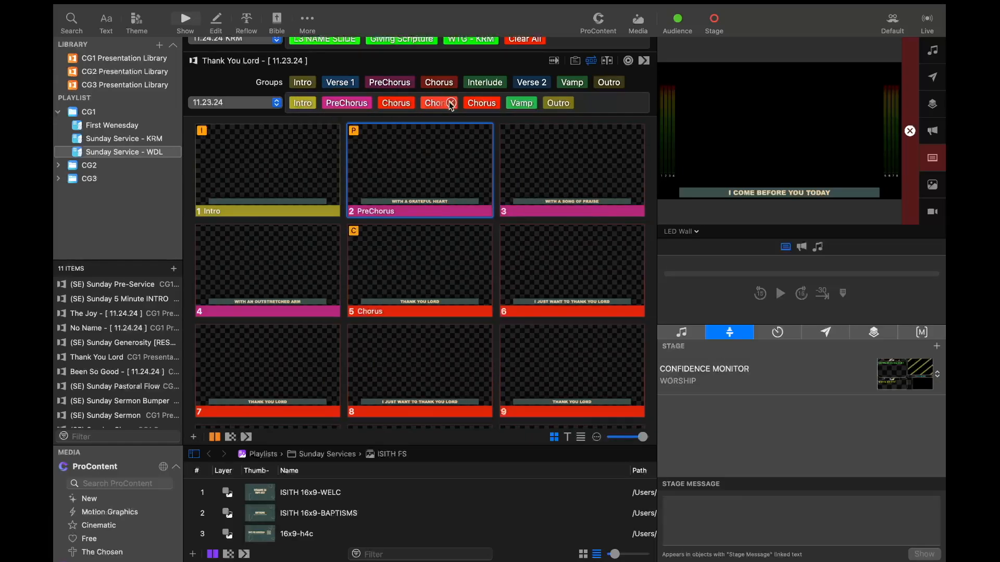
click(494, 102)
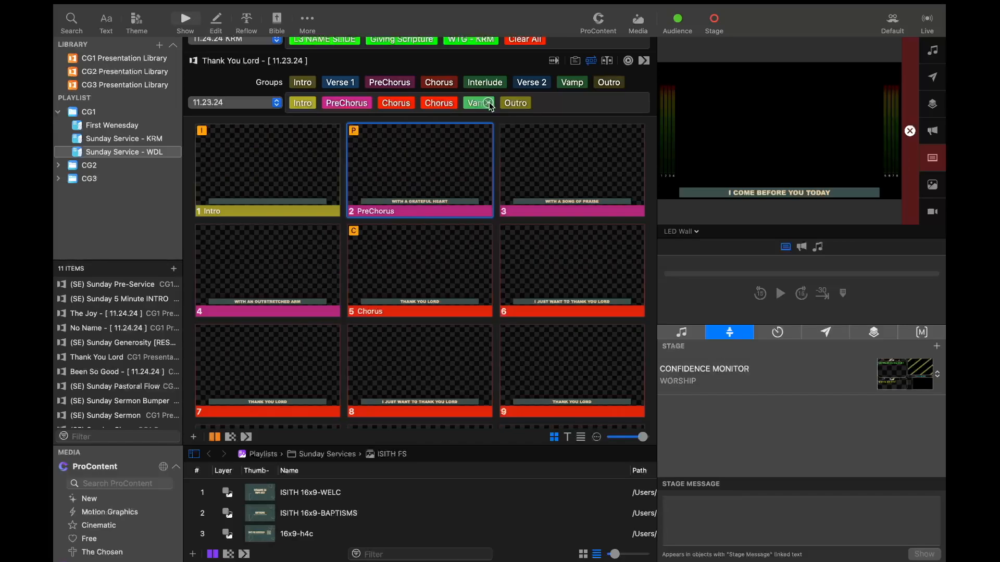
Remove the Vamp group from the 11.23.24 arrangement and add it back between the second Chorus and the Outro
click(488, 103)
drag(573, 85, 464, 103)
mouse_move(446, 107)
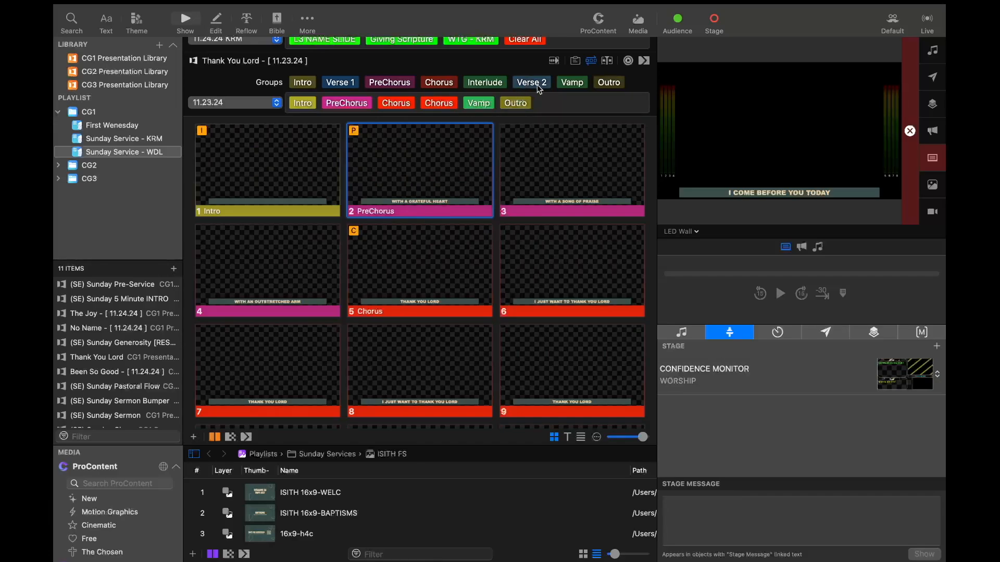
Add Verse 1 right after the Intro and Verse 2 between the second Chorus and the Vamp in the 11.23.24 arrangement
drag(341, 84, 320, 103)
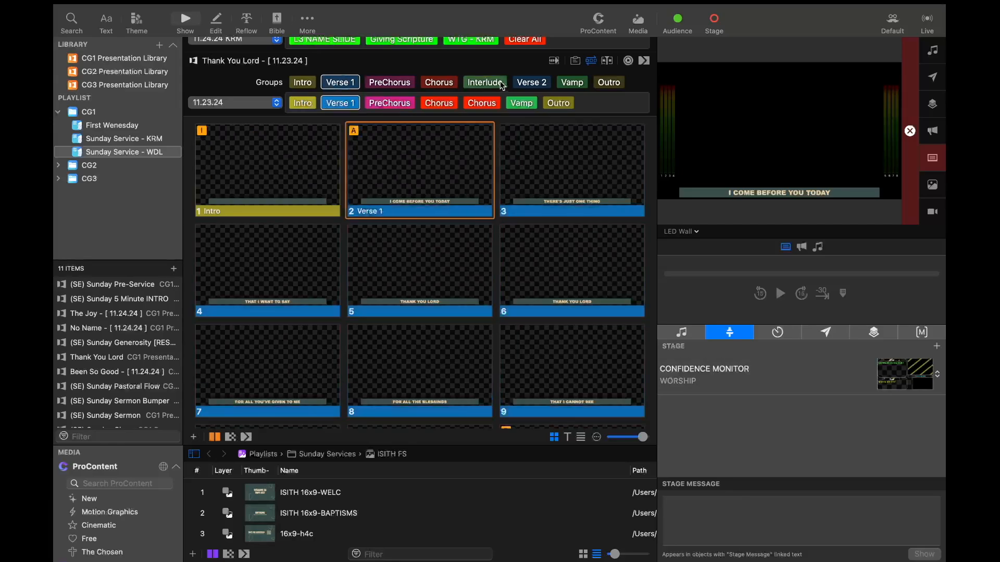
drag(529, 82, 498, 99)
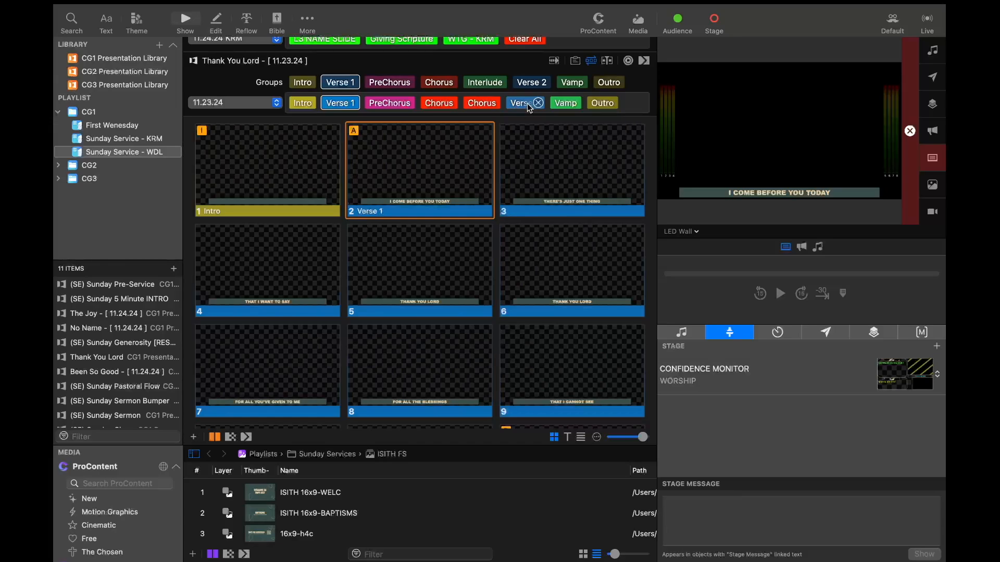
Move the Verse 2 group directly after Verse 1, check the slide order, and return it to its place before the Vamp
drag(527, 103, 367, 108)
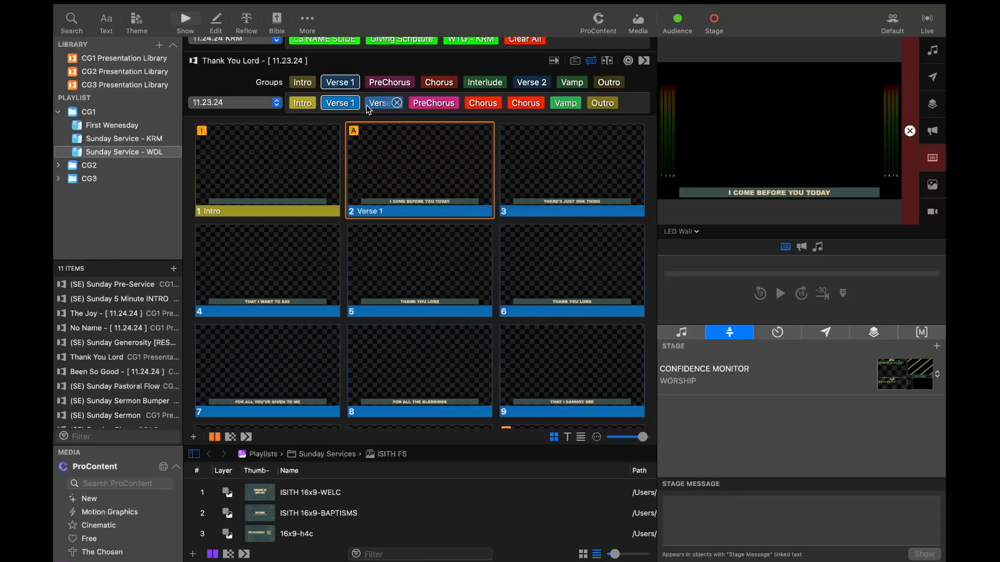
scroll(424, 199, down, 6)
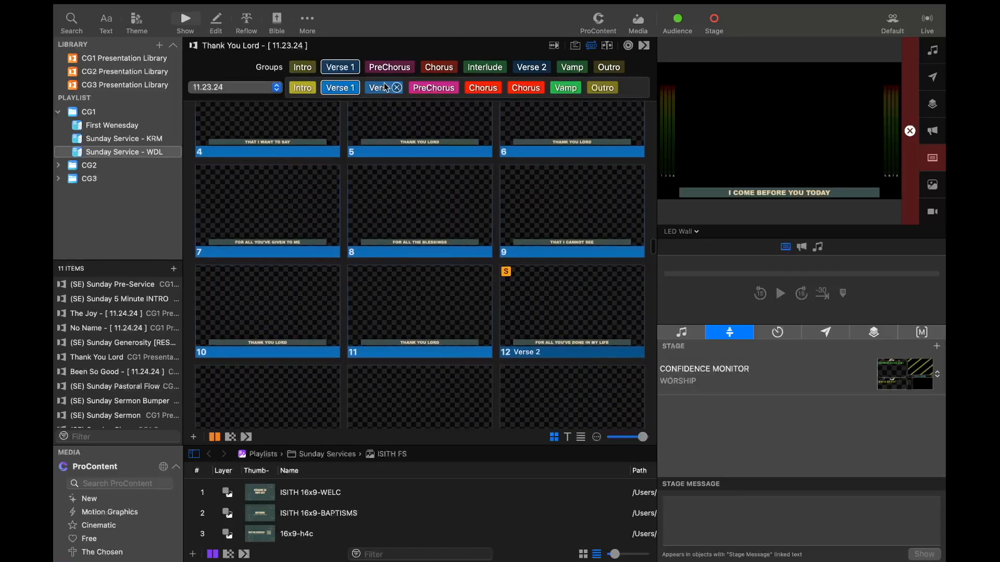
drag(382, 89, 545, 95)
drag(545, 96, 544, 93)
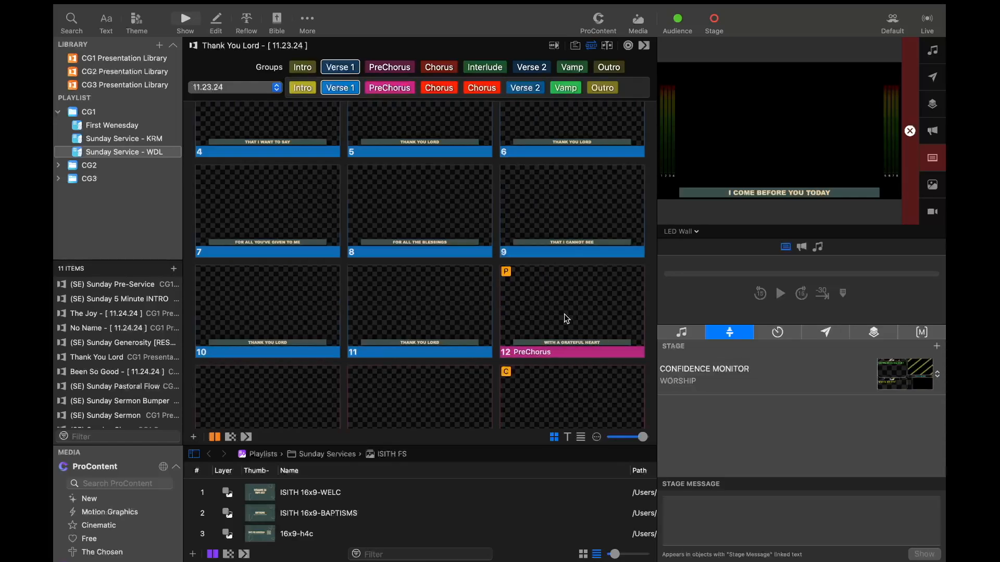
Create a new arrangement of Thank You Lord named 11.24.24
mouse_move(386, 93)
mouse_move(472, 95)
click(244, 86)
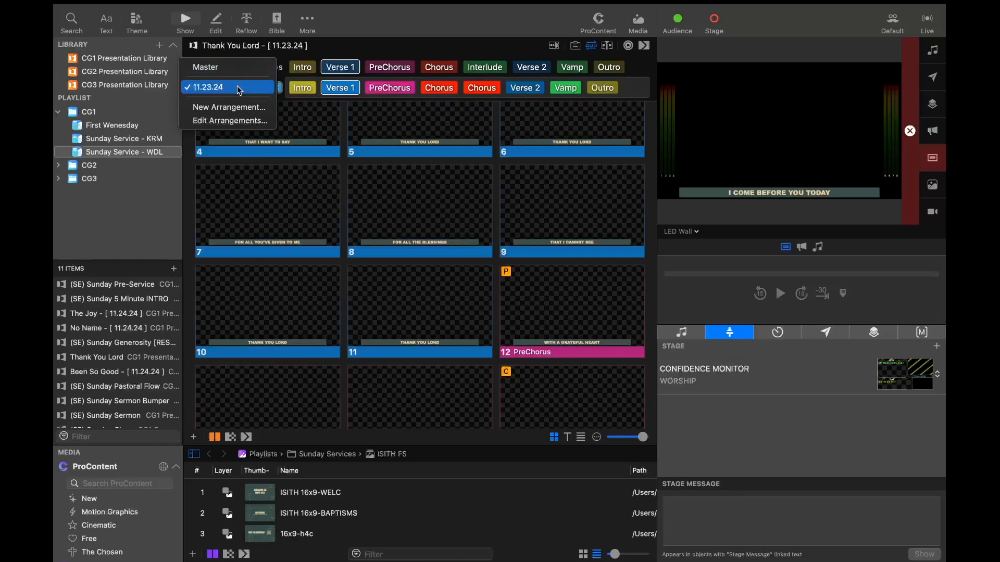
click(237, 107)
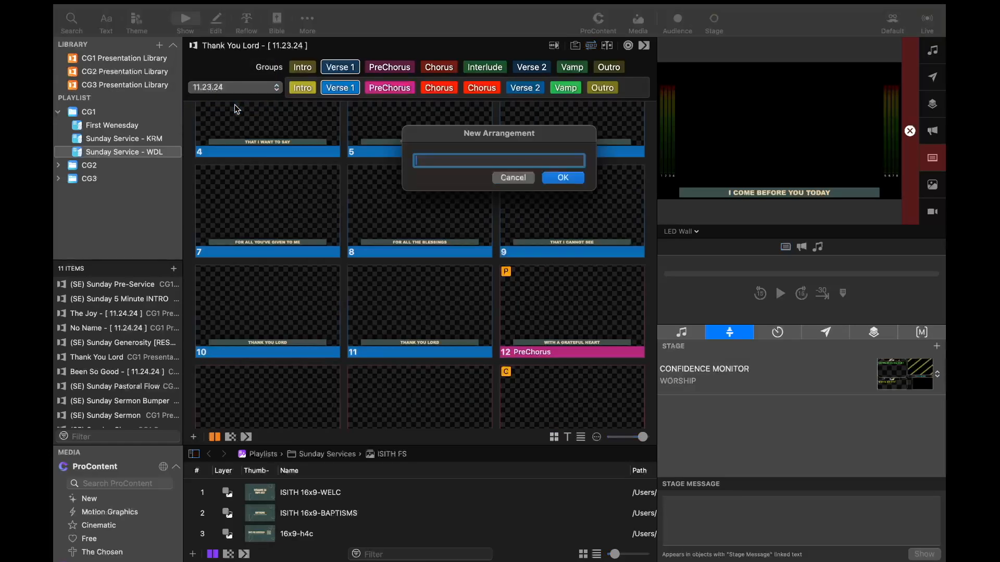
text(11.24.24)
click(566, 178)
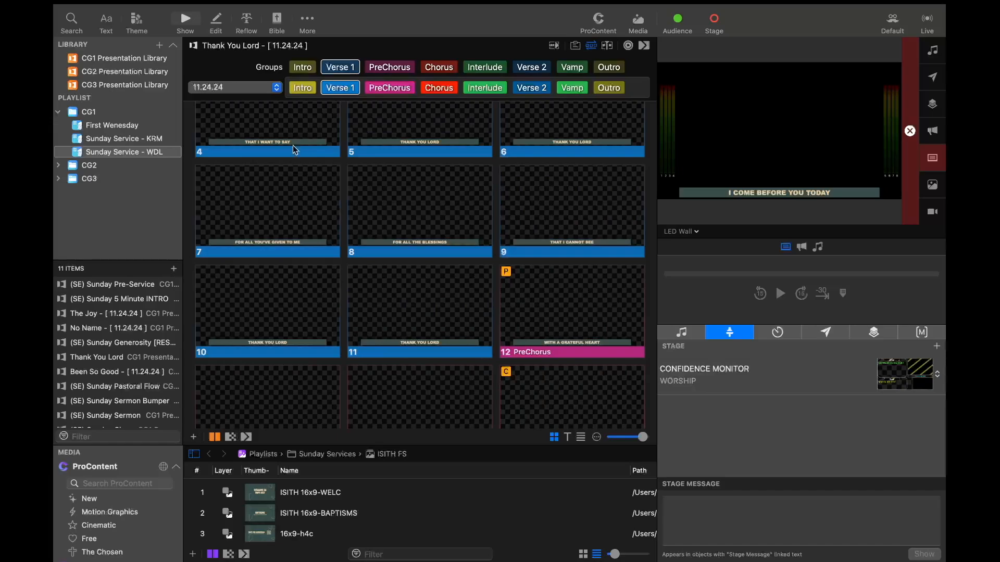
Check the song's list of arrangements and browse the songs in the CG1 Presentation Library
click(255, 88)
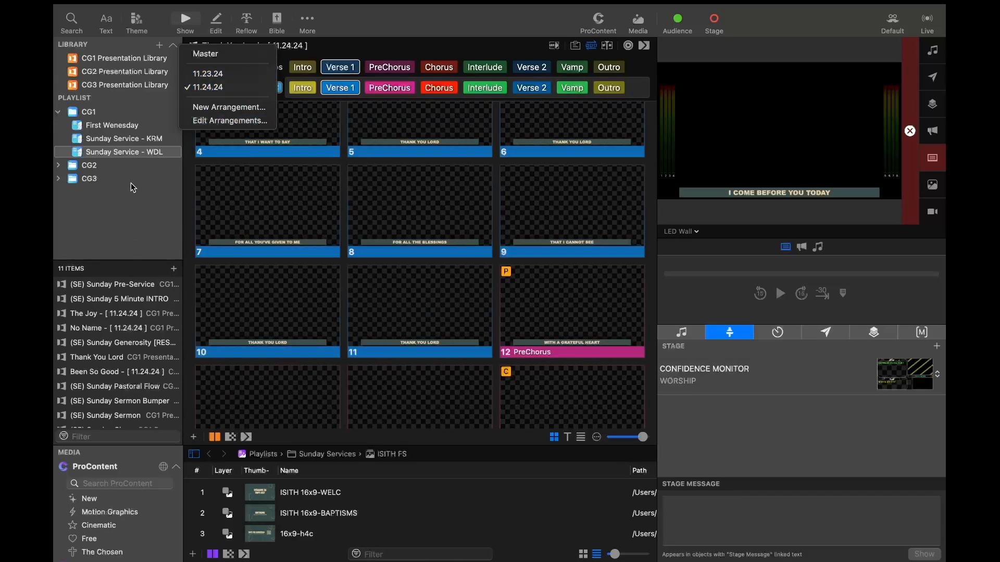
click(128, 61)
click(128, 61)
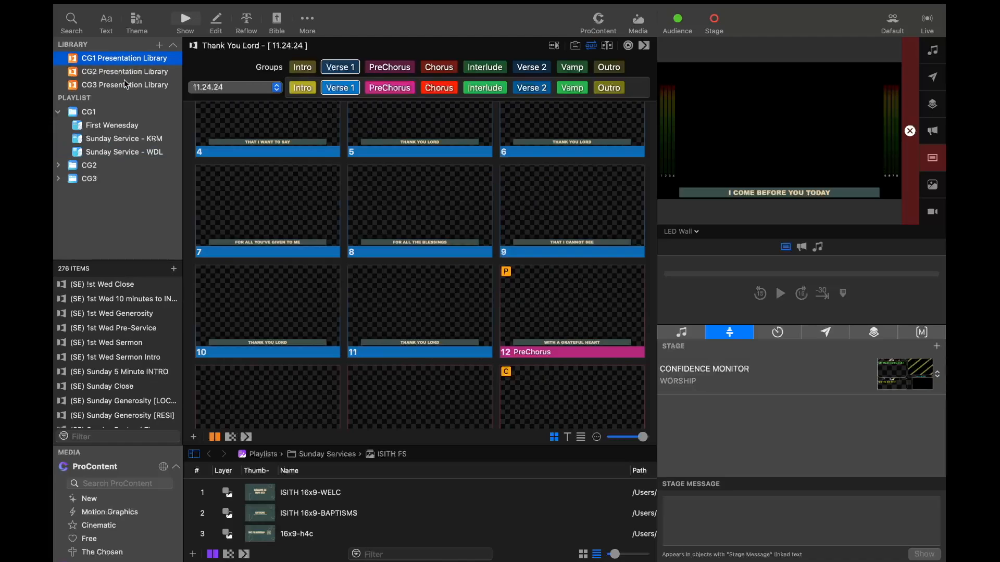
scroll(116, 405, down, 10)
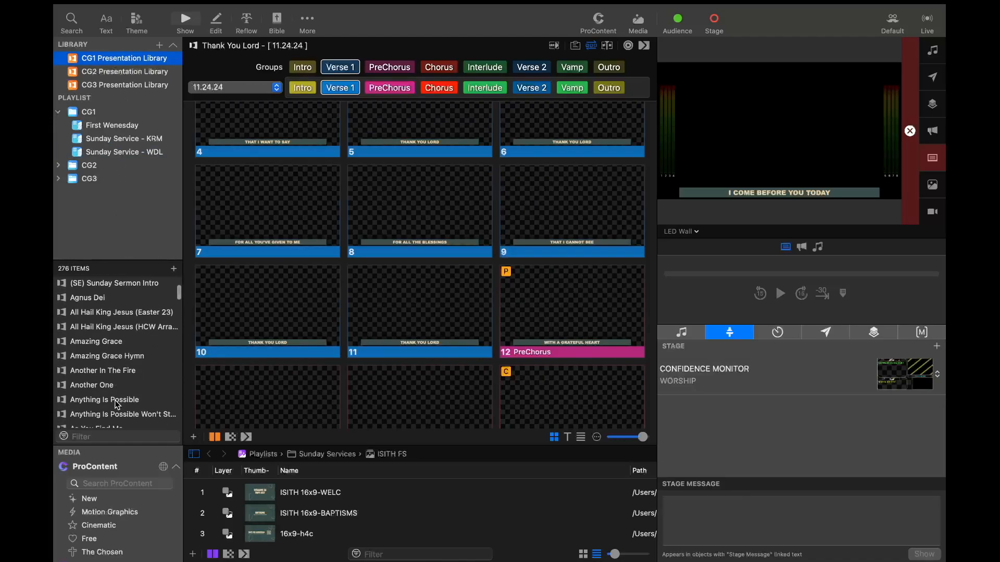
scroll(117, 405, down, 1)
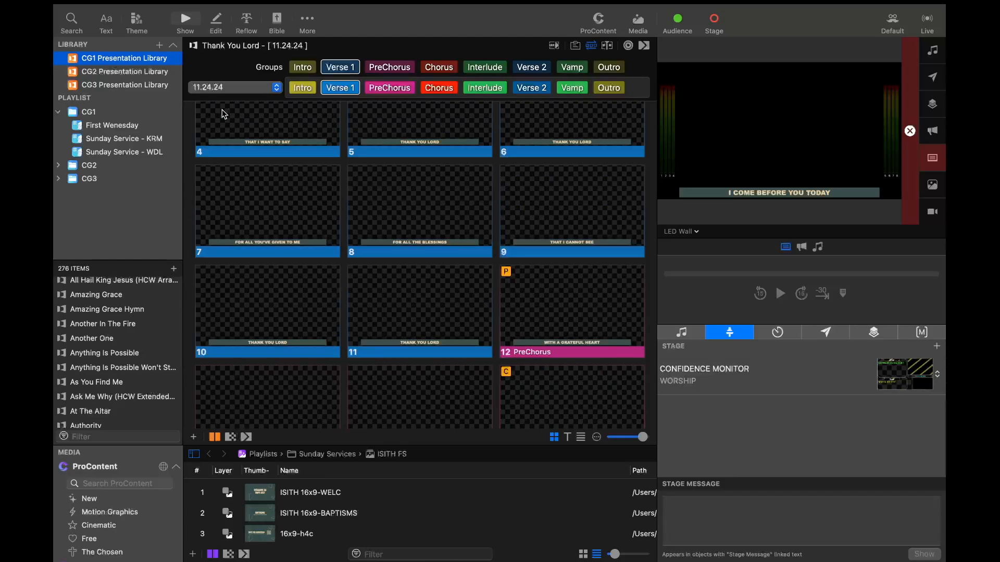
Remove the Verse 1, Interlude and Verse 2 groups from the 11.24.24 arrangement
click(238, 87)
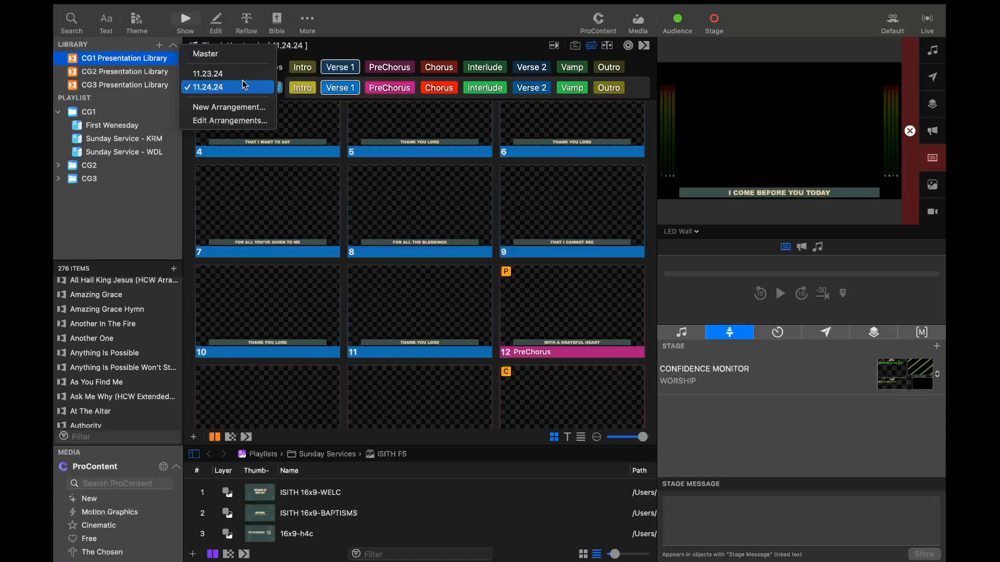
click(245, 87)
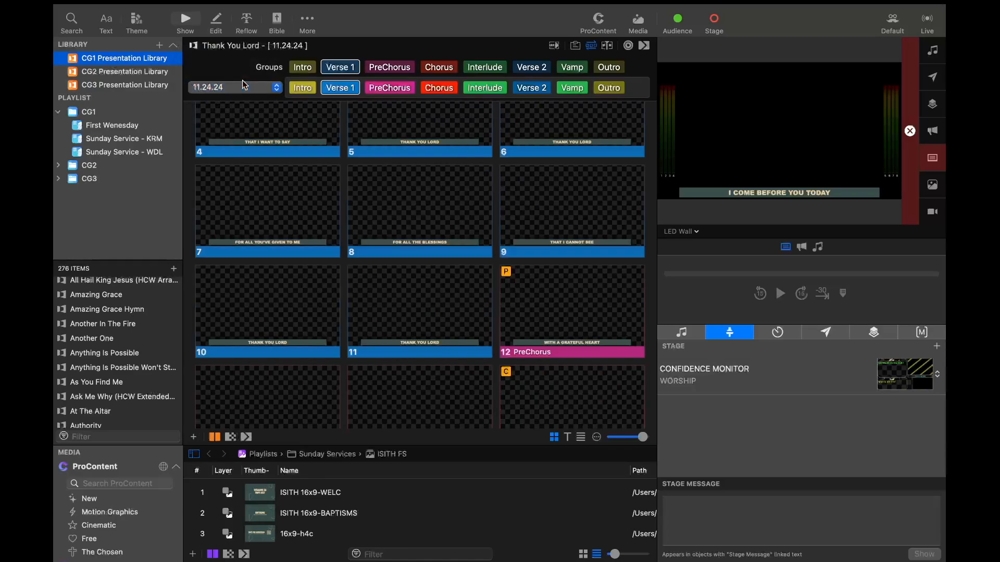
click(356, 88)
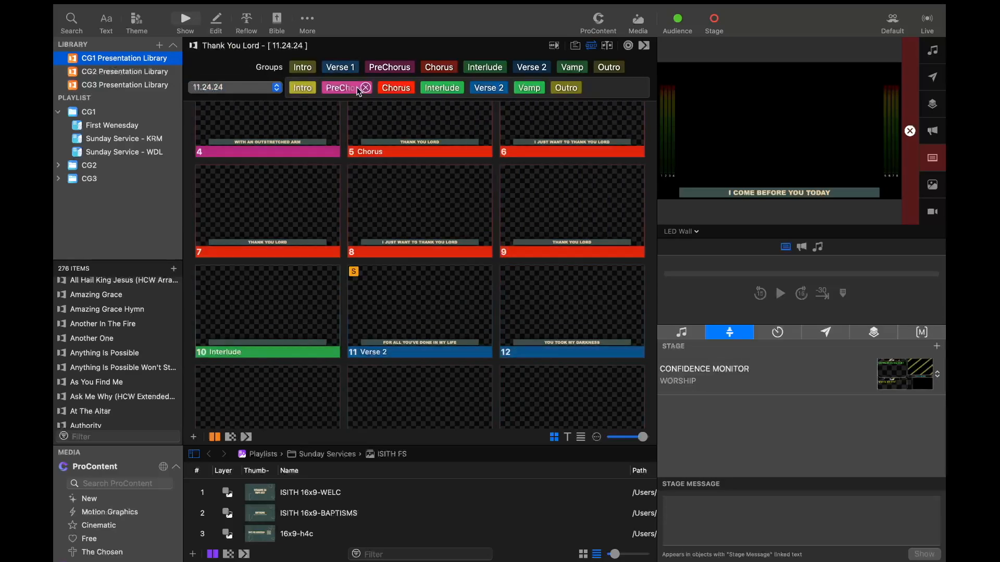
click(457, 87)
click(455, 89)
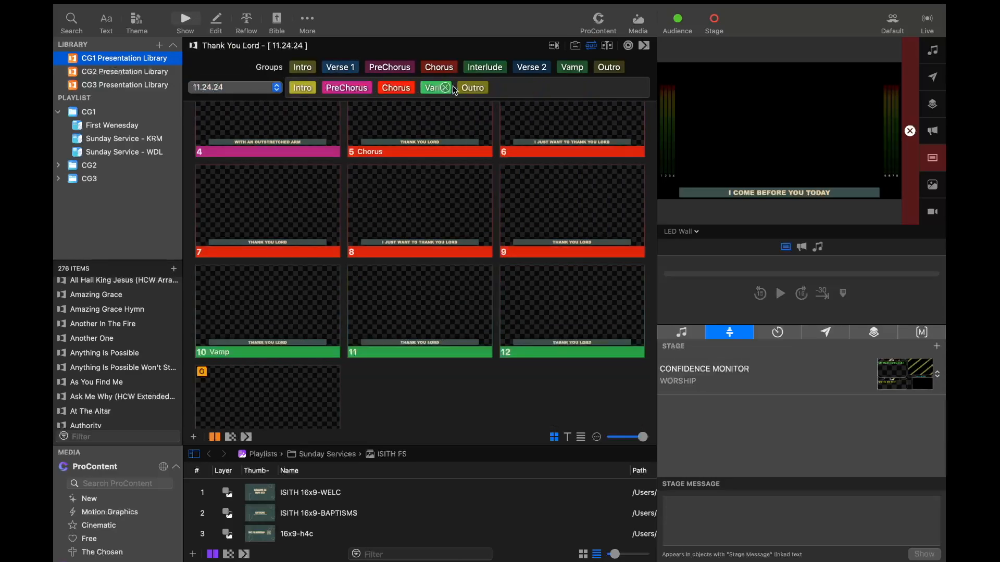
Display the 11.23.24 arrangement to compare its group order, and return to the 11.24.24 arrangement
click(275, 89)
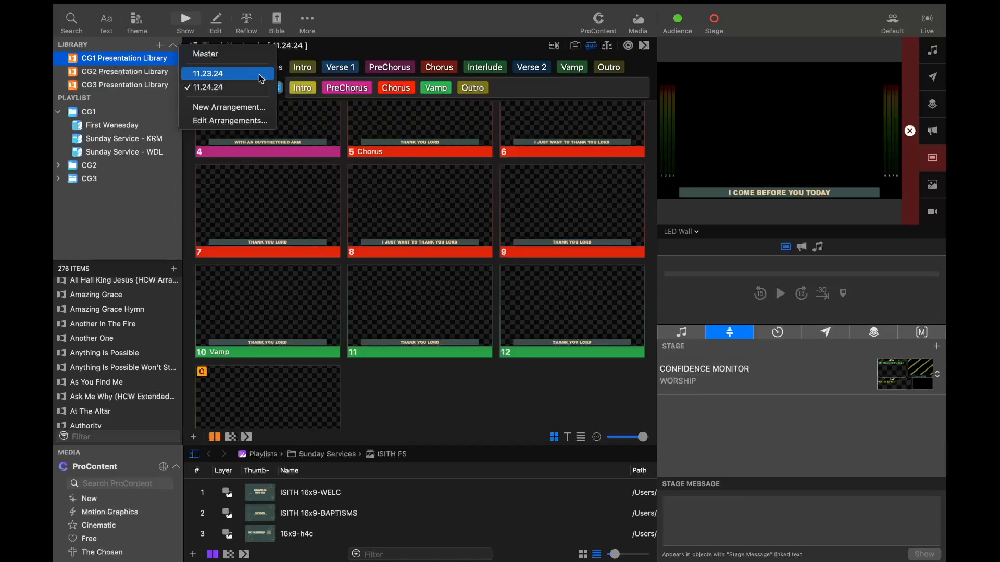
click(259, 76)
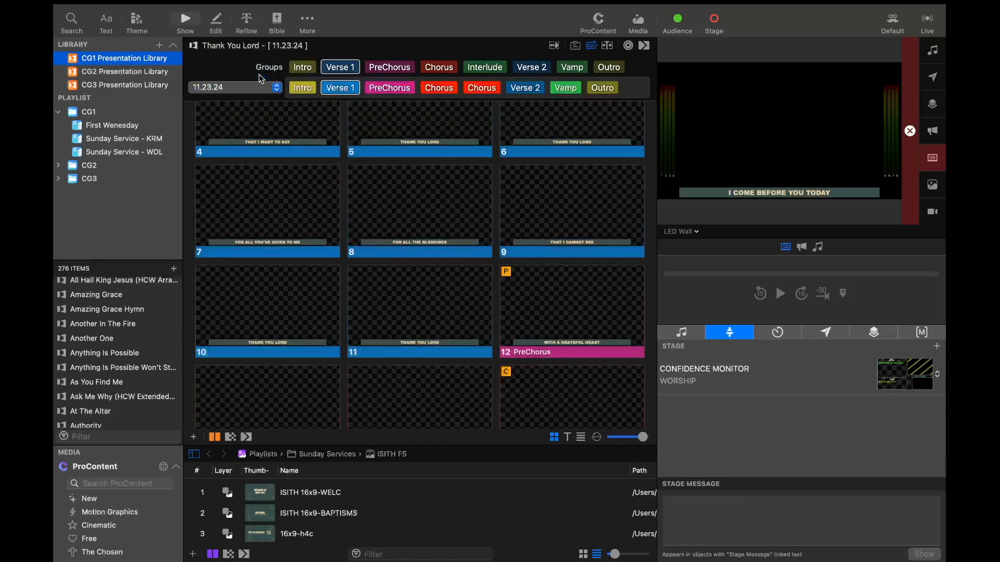
mouse_move(337, 93)
click(275, 91)
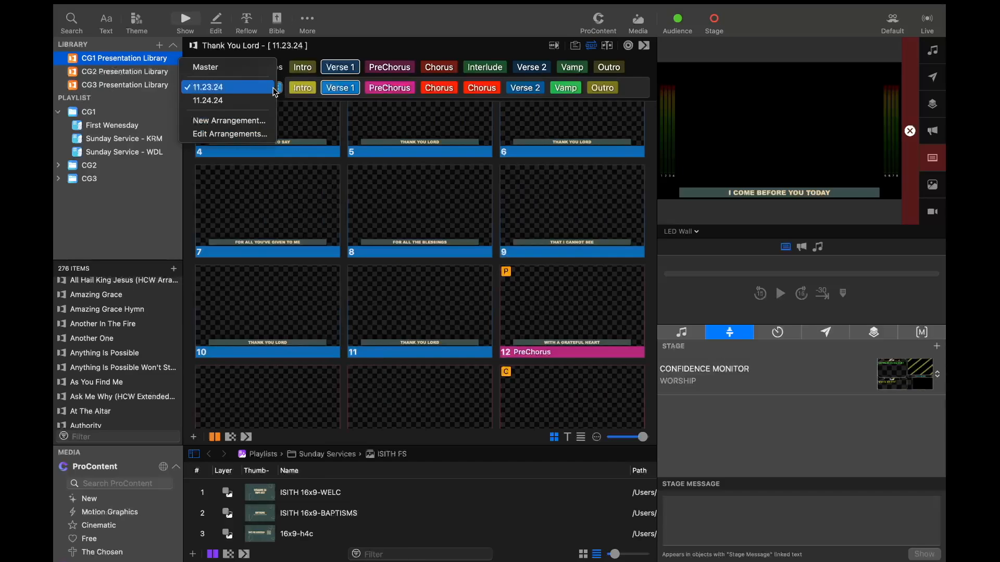
click(248, 101)
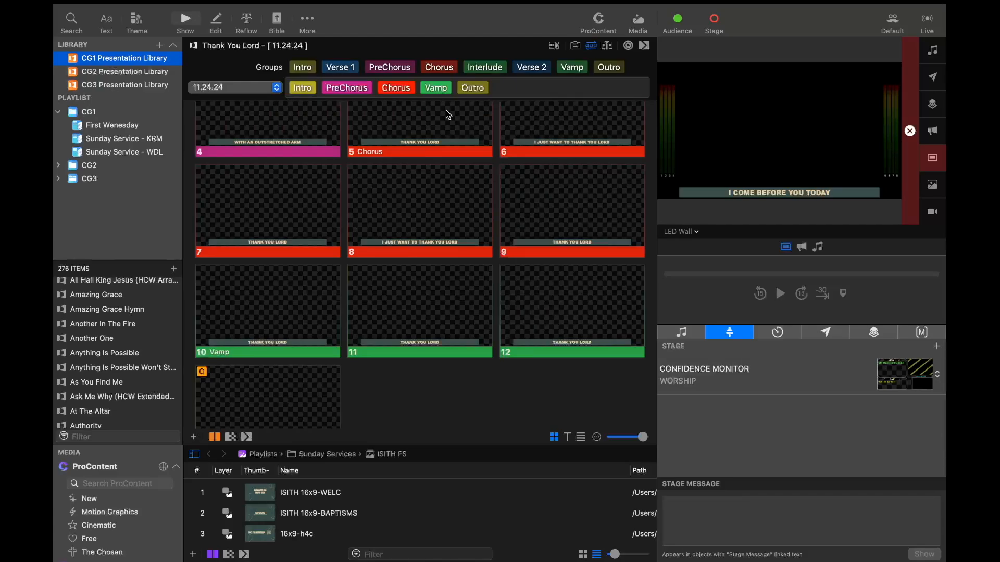
Hide the arrangement controls above the Thank You Lord slides
click(592, 47)
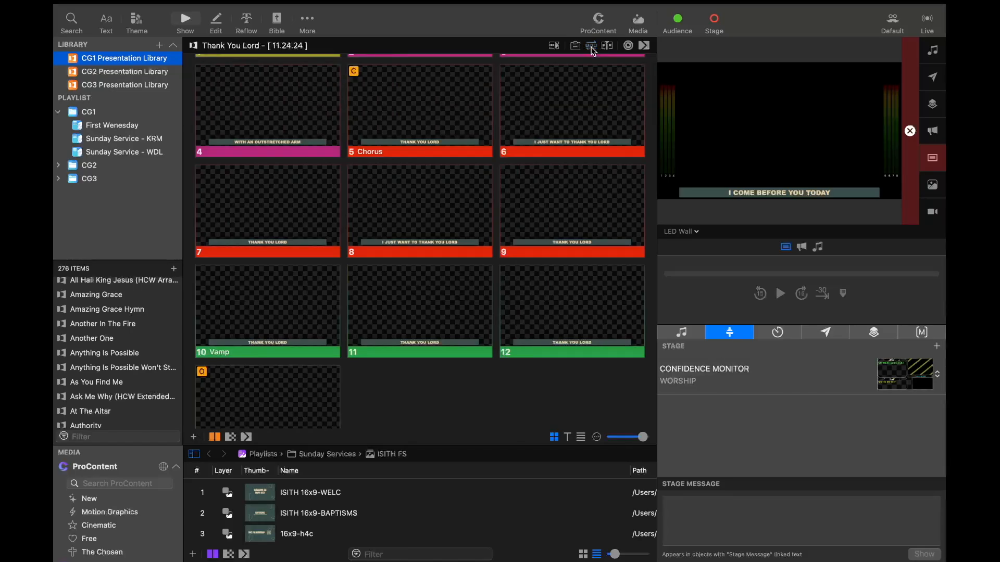
scroll(570, 89, down, 1)
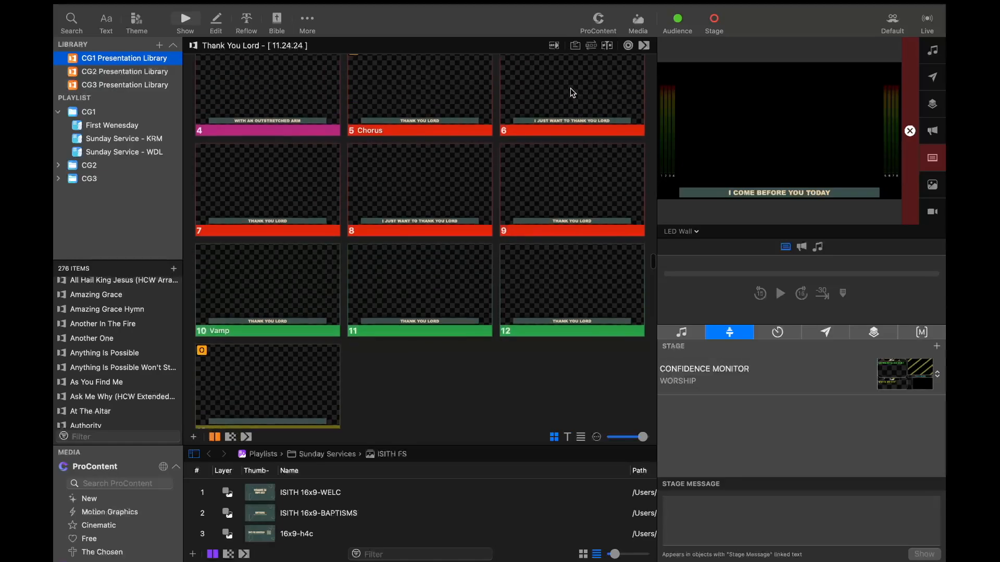